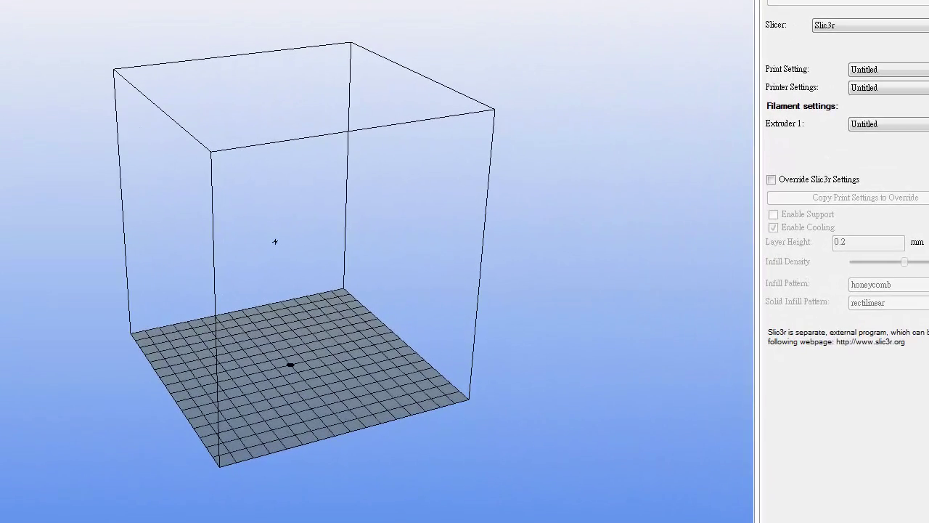
Step: Set the printer shape to Rostock Printer (circular print shape) with an 80 mm printable radius and 180 mm height, and apply it
left_click_drag(708, 16, 490, 29)
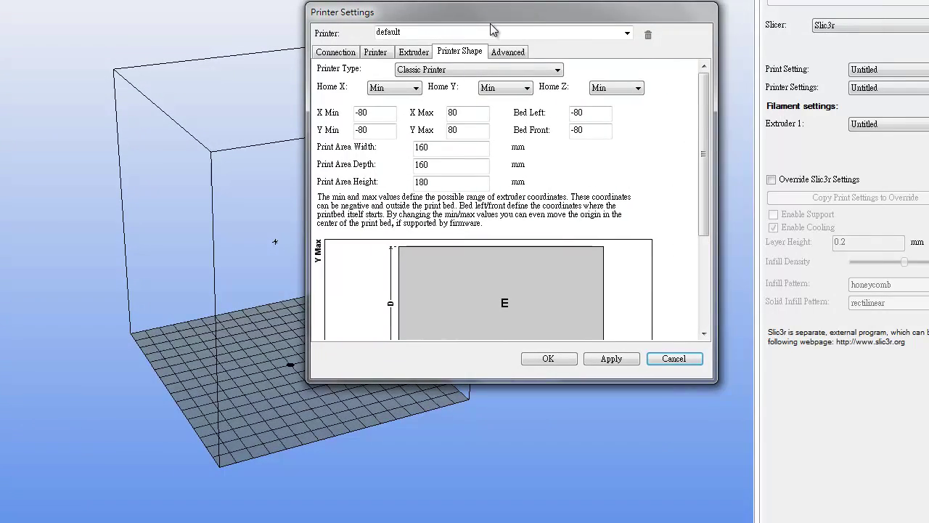
left_click(463, 54)
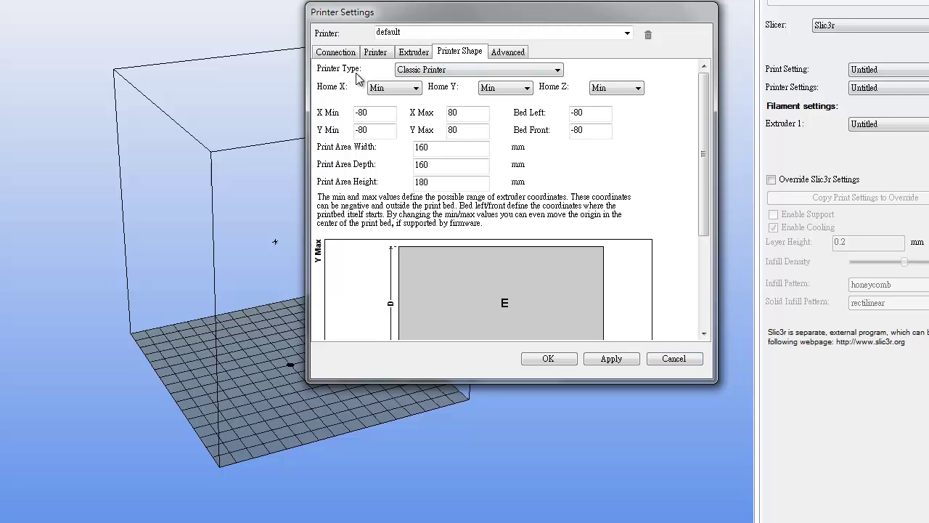
left_click(438, 69)
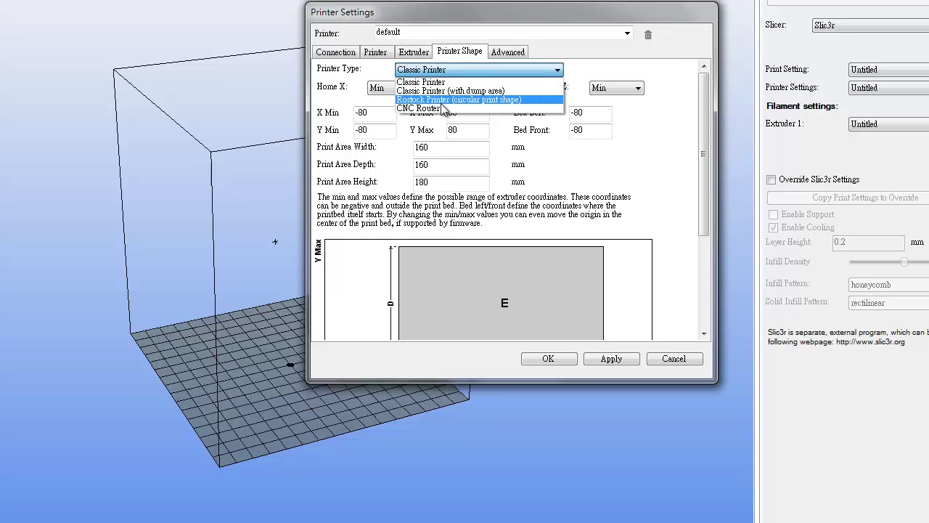
left_click(442, 103)
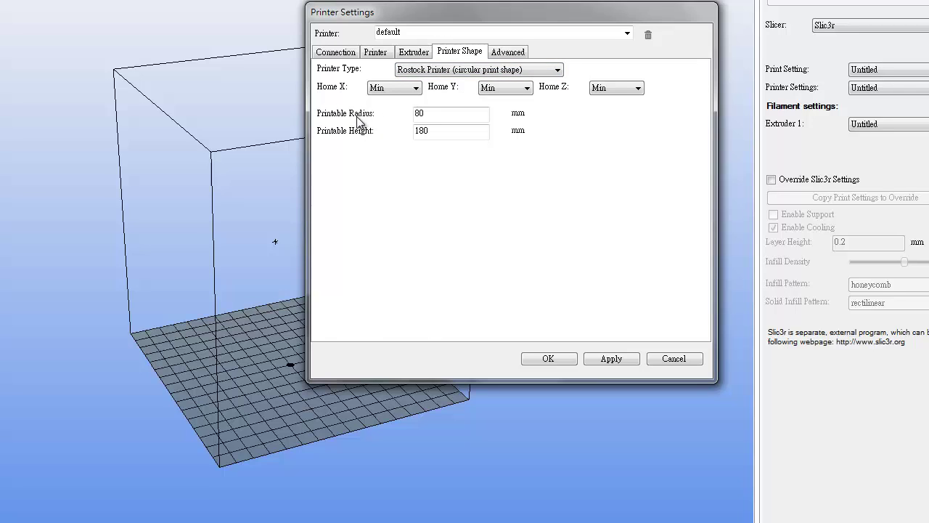
double_click(431, 117)
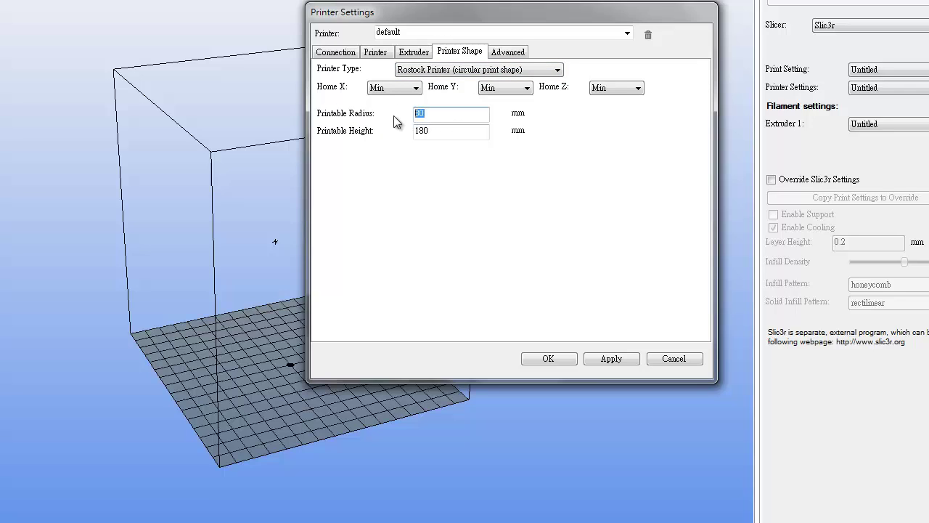
left_click(424, 120)
left_click(446, 131)
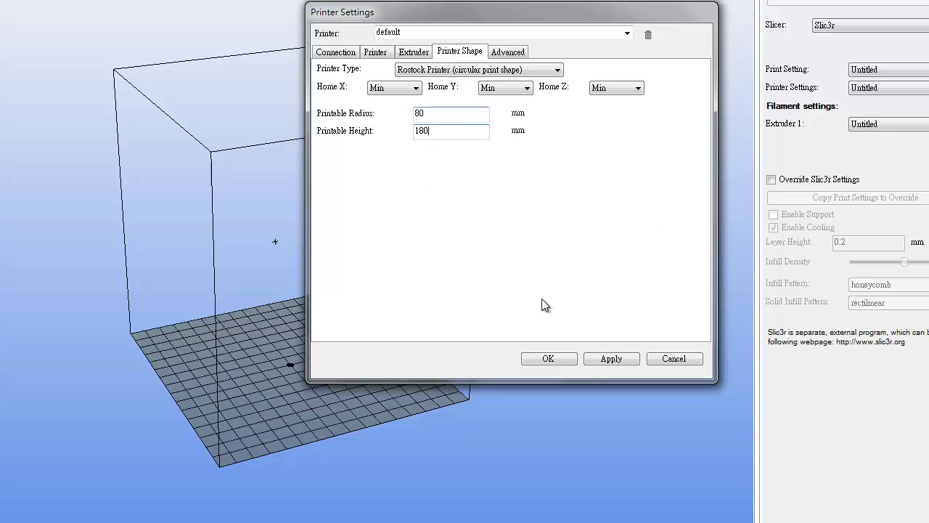
left_click(617, 360)
left_click(549, 359)
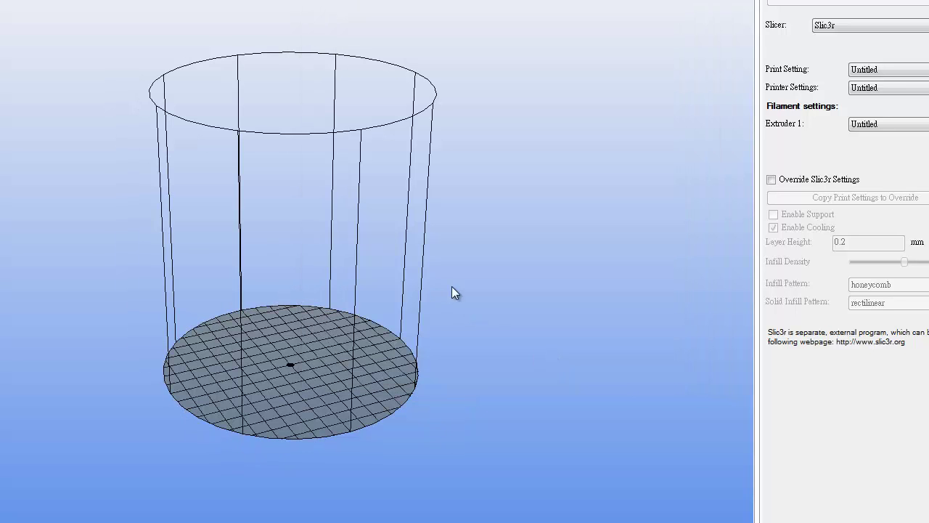
left_click_drag(451, 289, 365, 306)
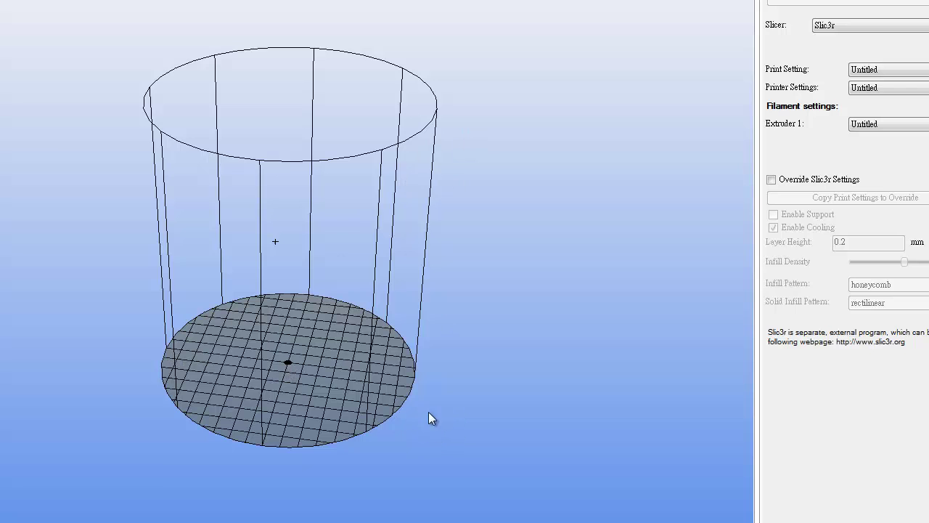
mouse_move(433, 129)
left_mouse_down()
mouse_move(399, 294)
mouse_move(474, 241)
mouse_move(479, 280)
mouse_move(439, 283)
left_mouse_up()
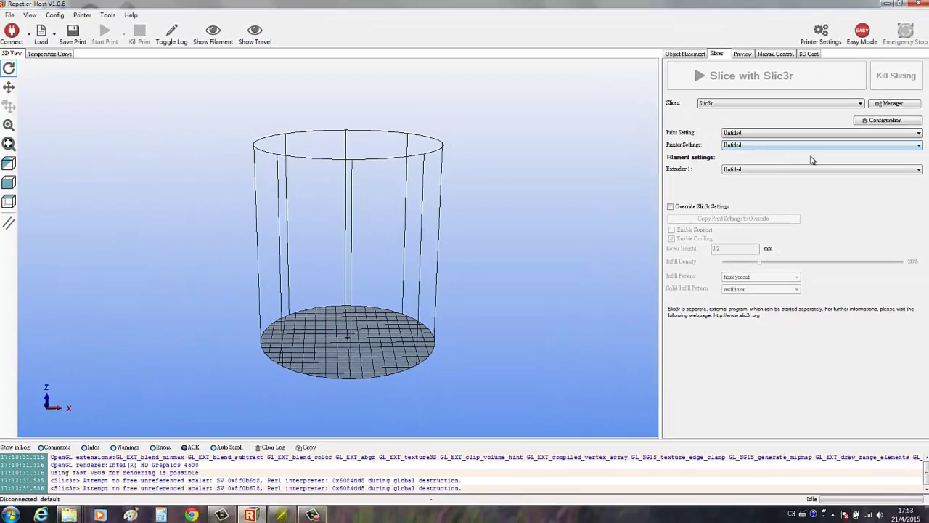
Step: Open the Slic3r configuration and examine the printer's custom start and end G-code
left_click(876, 122)
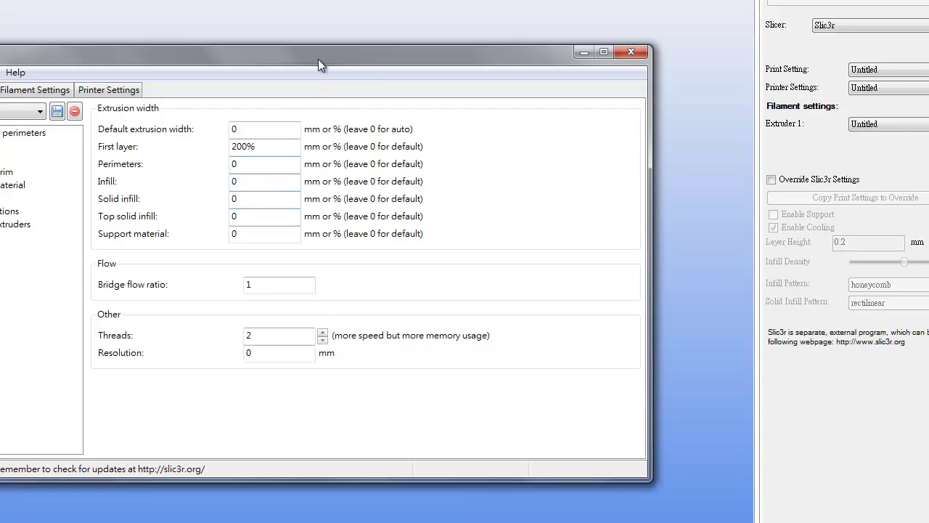
left_click_drag(318, 56, 450, 36)
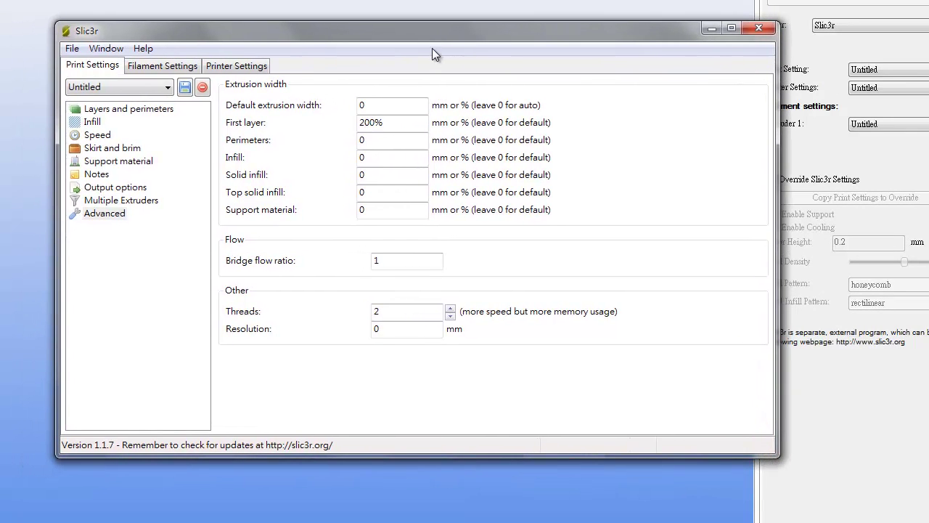
left_click(239, 66)
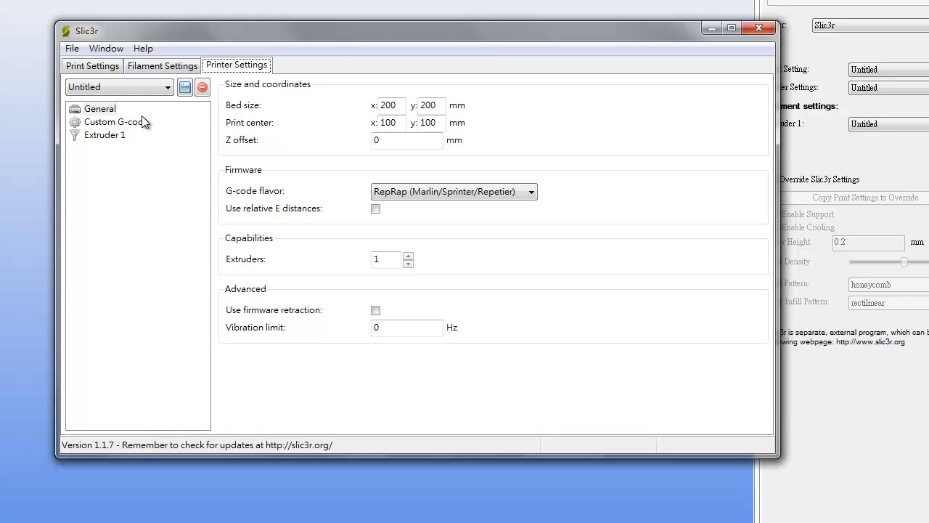
left_click(92, 125)
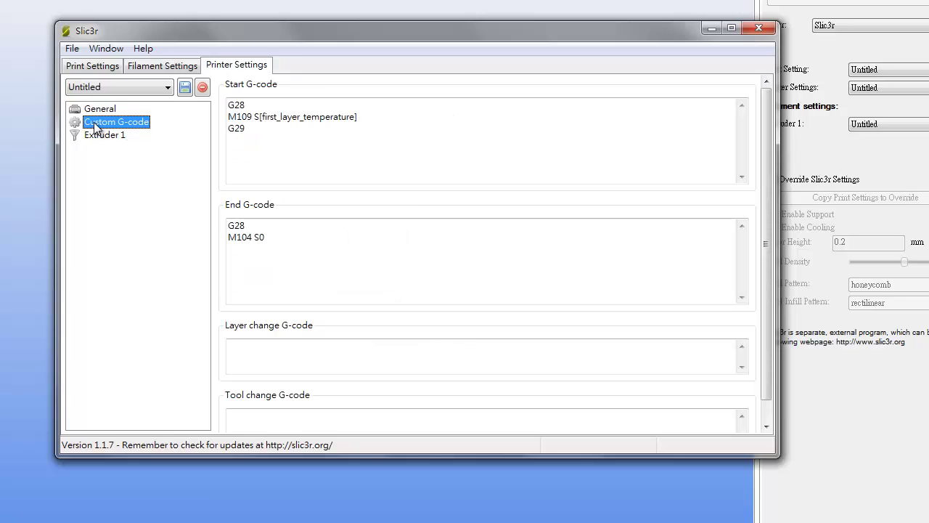
left_click(251, 131)
mouse_move(292, 160)
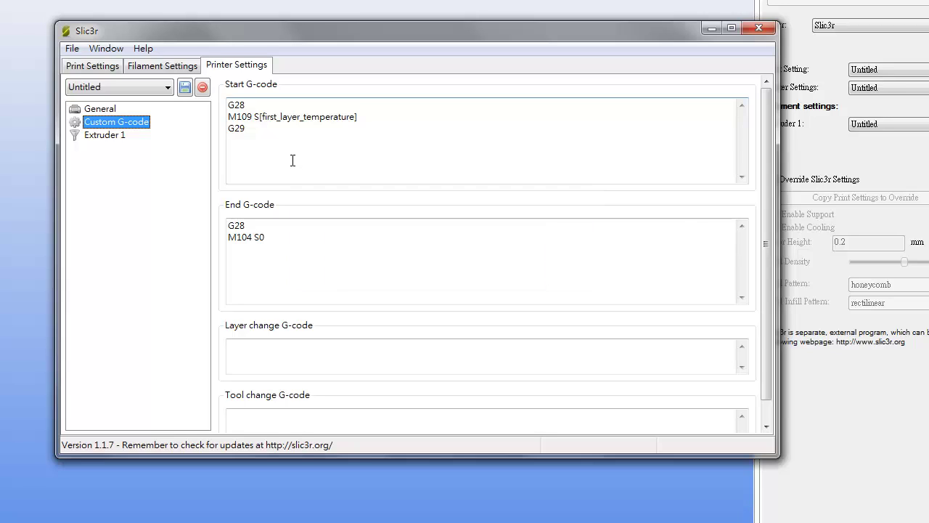
mouse_move(235, 137)
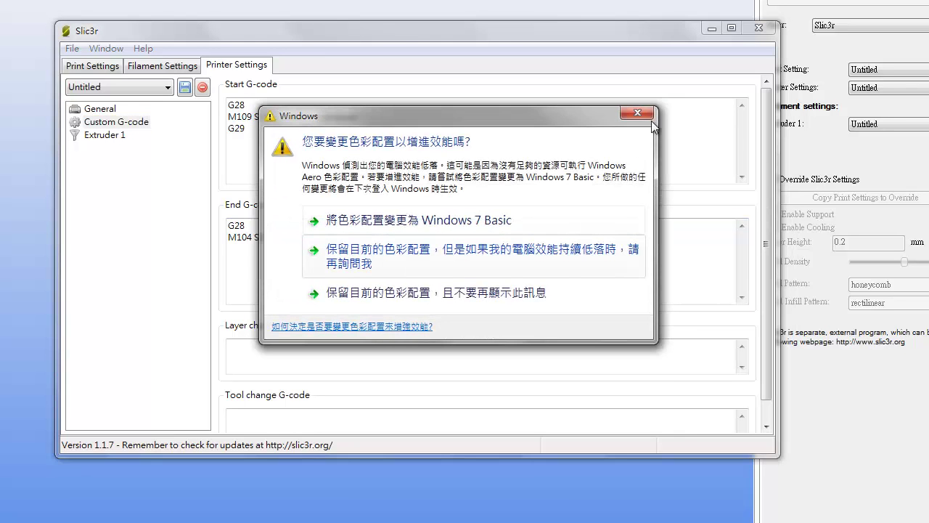
left_click(645, 116)
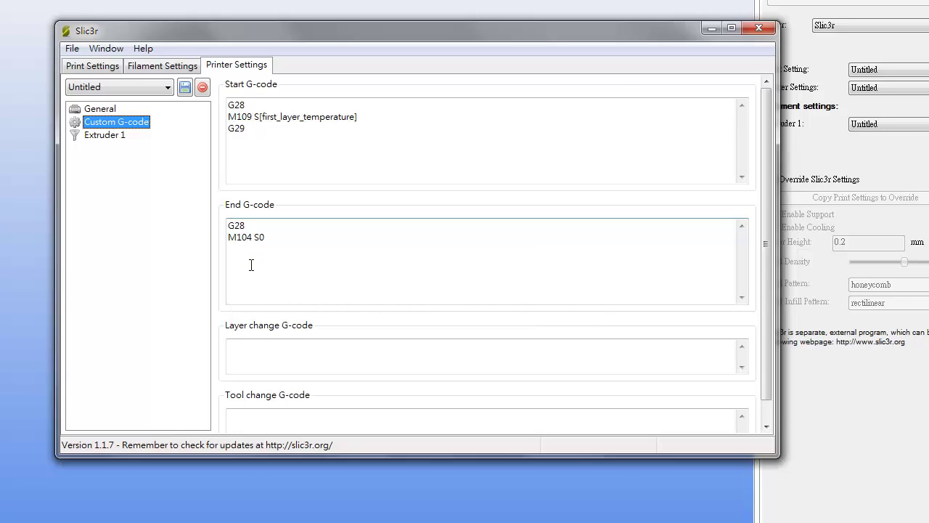
Step: Set the nozzle diameter of Extruder 1 to 0.4 mm in the printer settings
left_click(103, 135)
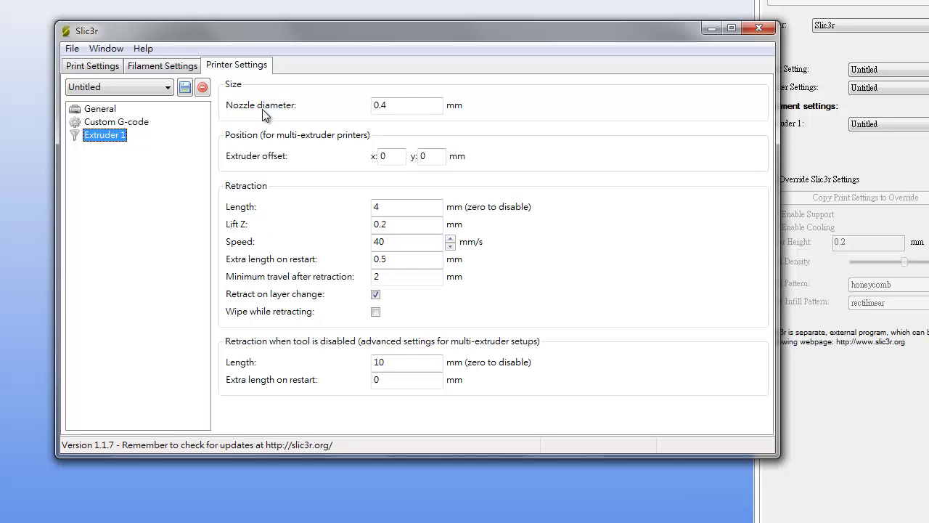
left_click_drag(390, 105, 328, 109)
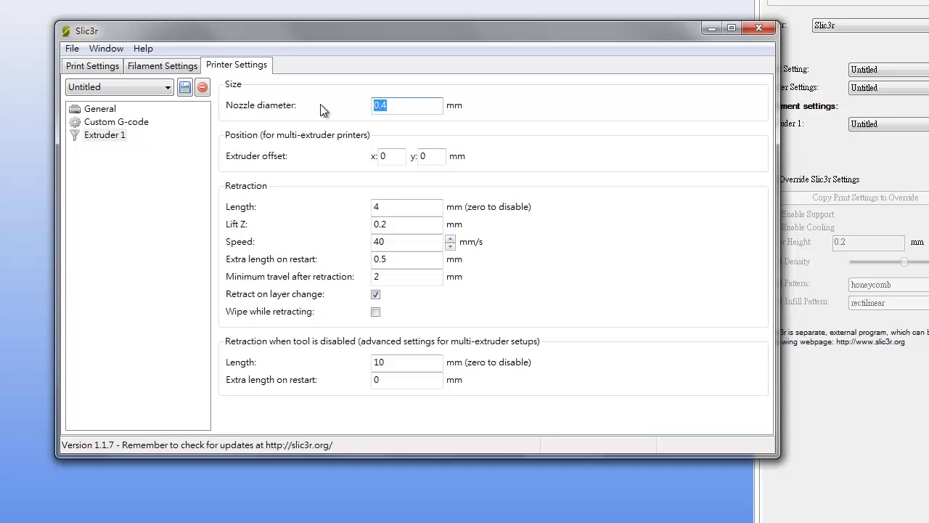
type("0.4")
Step: Review Extruder 1's retraction length, Z lift, retraction speed and extra length on restart
mouse_move(399, 206)
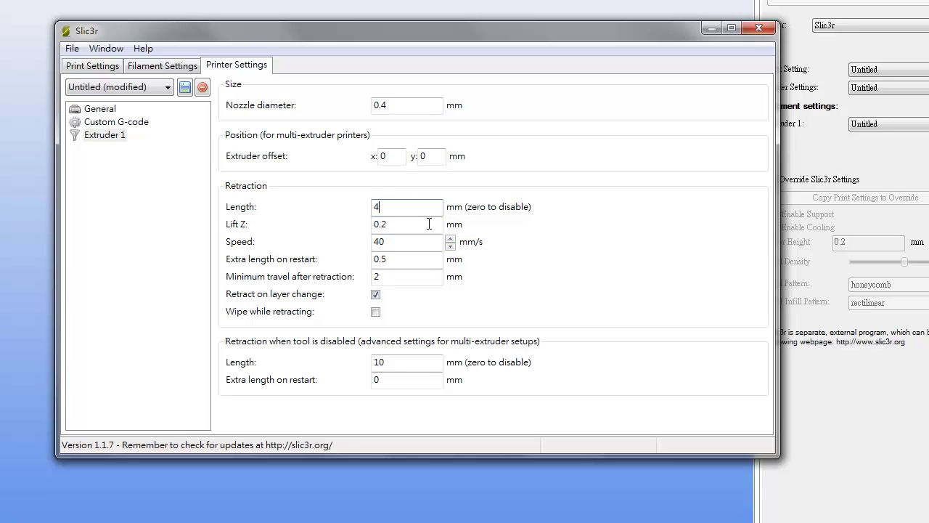
mouse_move(410, 225)
left_click(392, 225)
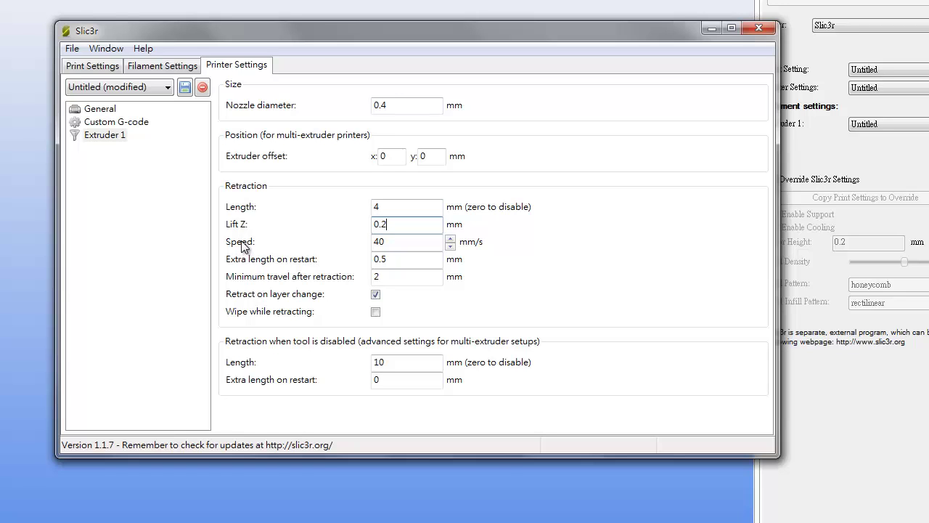
mouse_move(396, 244)
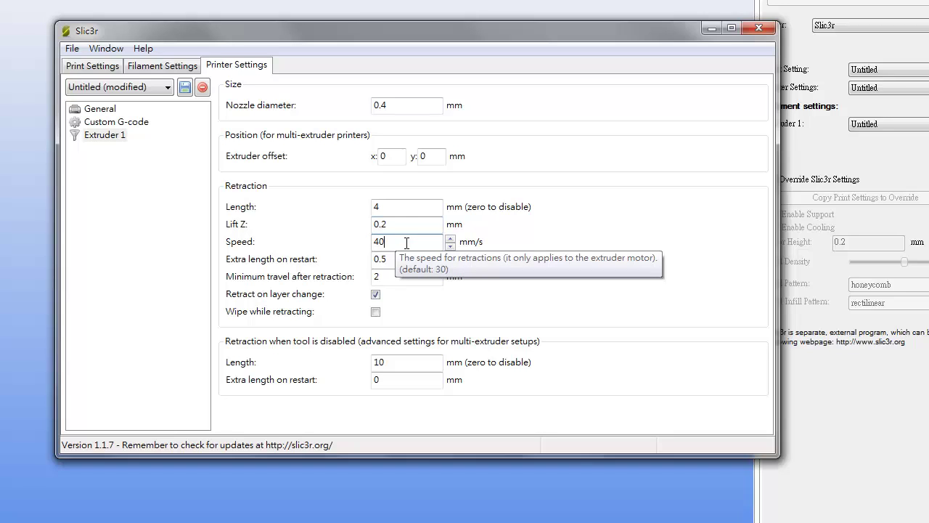
left_click_drag(407, 244, 368, 245)
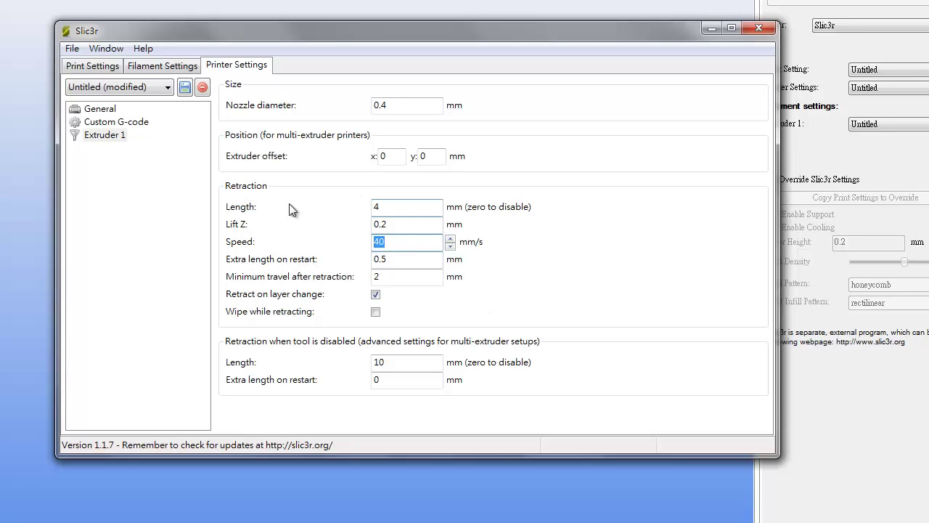
left_click(381, 209)
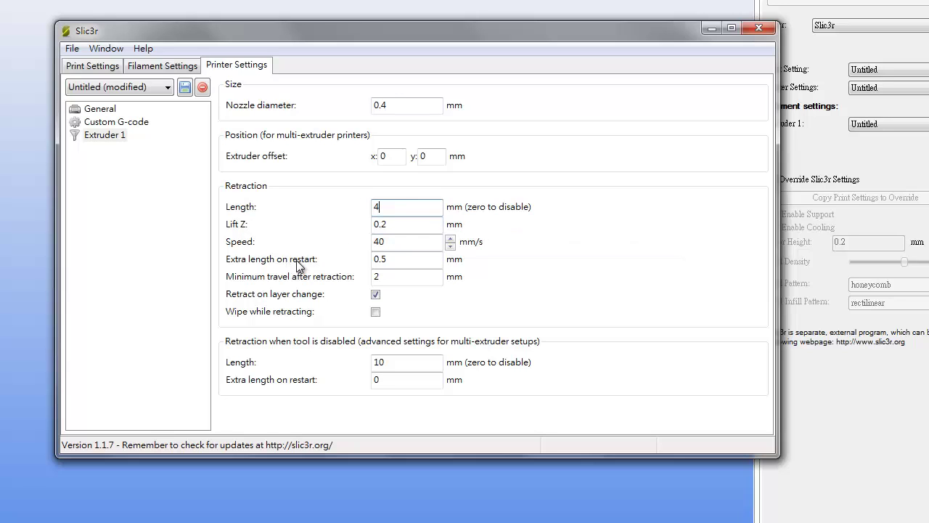
mouse_move(398, 263)
left_click(392, 261)
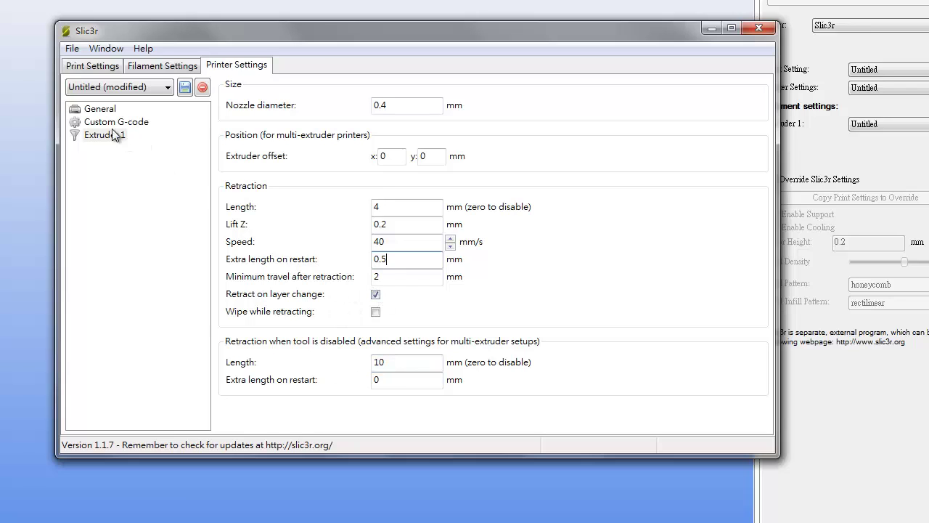
Step: Switch auto cooling on and back off in the filament's cooling settings
left_click(154, 67)
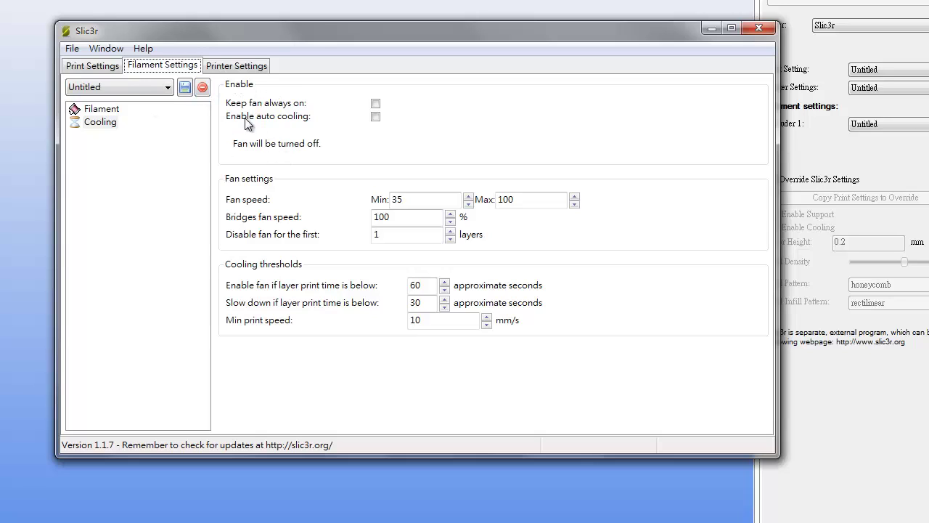
left_click(376, 117)
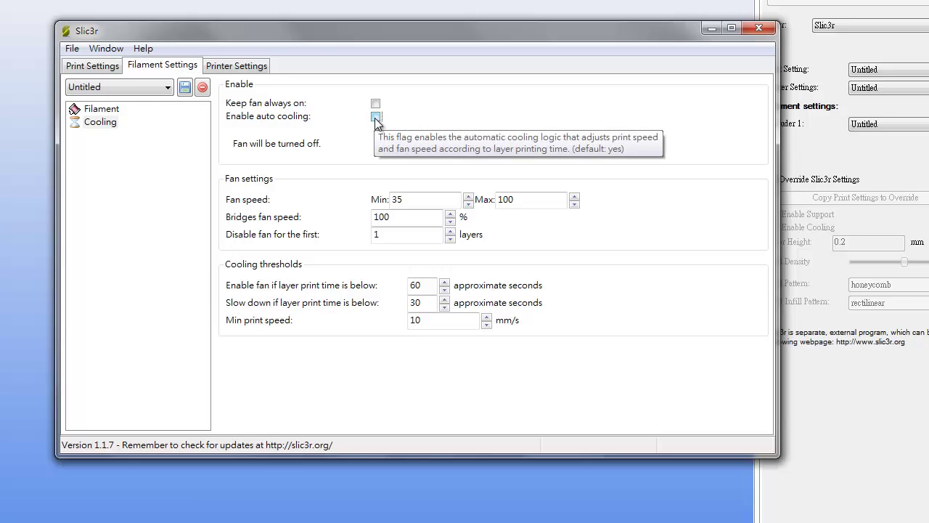
left_click(376, 117)
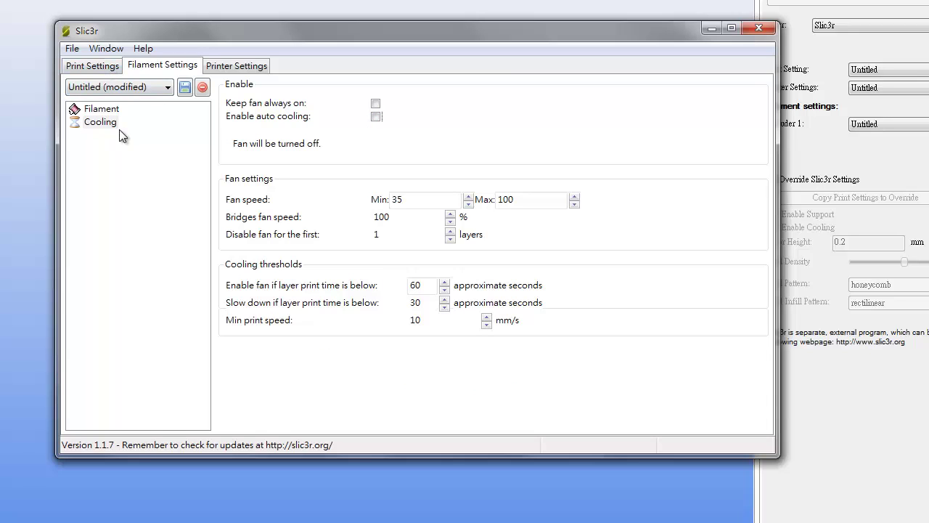
Step: Review the filament's diameter and its extruder and bed temperatures for the first and other layers
left_click(103, 109)
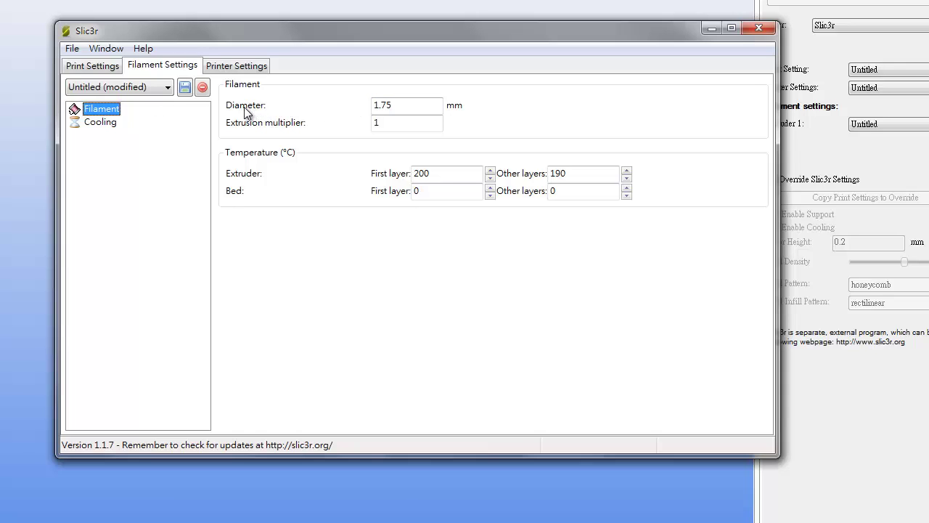
left_click(395, 106)
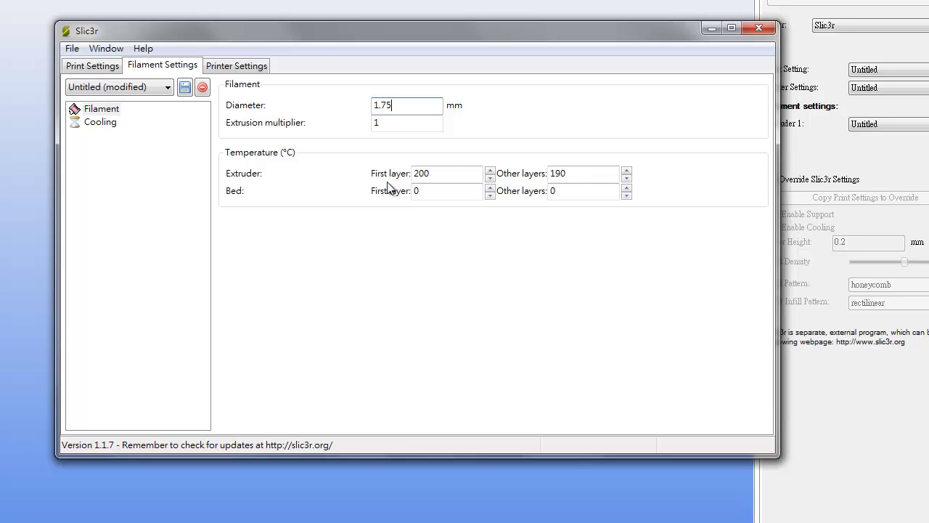
left_click(435, 172)
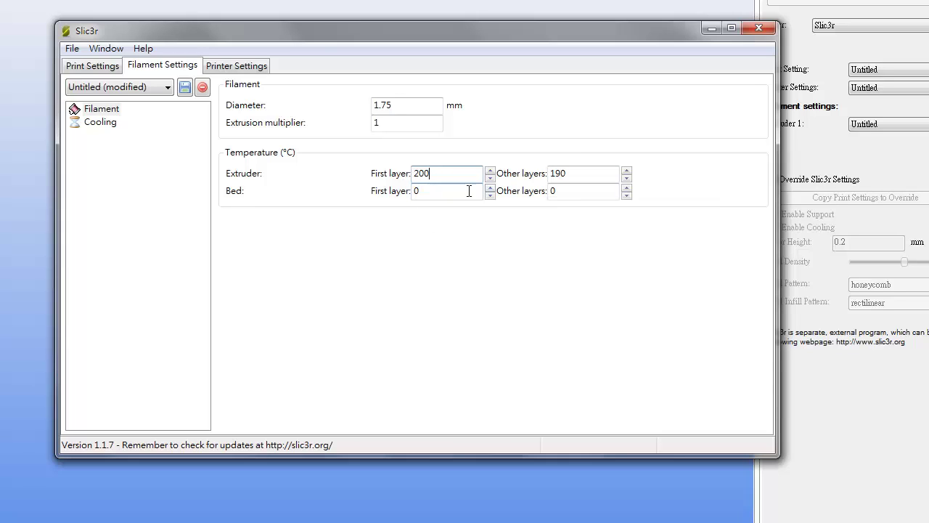
left_click(439, 191)
left_click(554, 192)
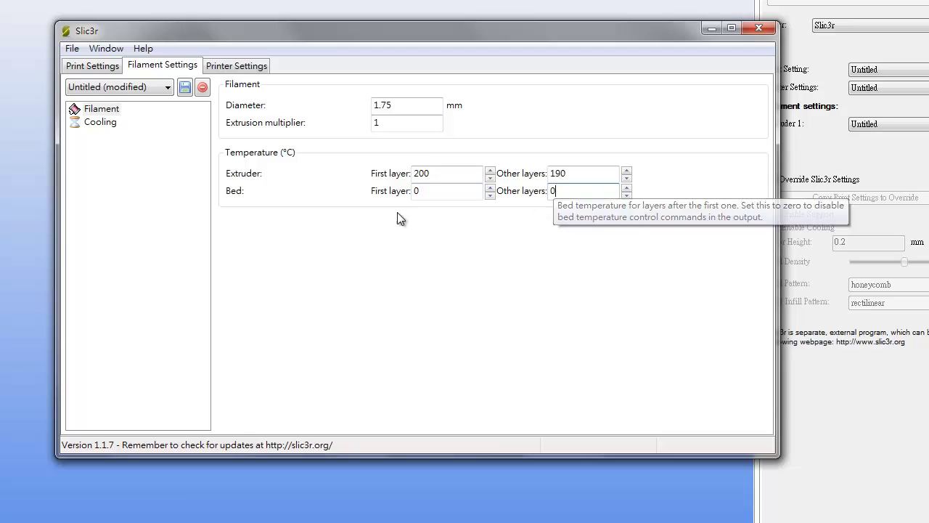
Step: Edit the layer height in the print settings for layers and perimeters
left_click(90, 66)
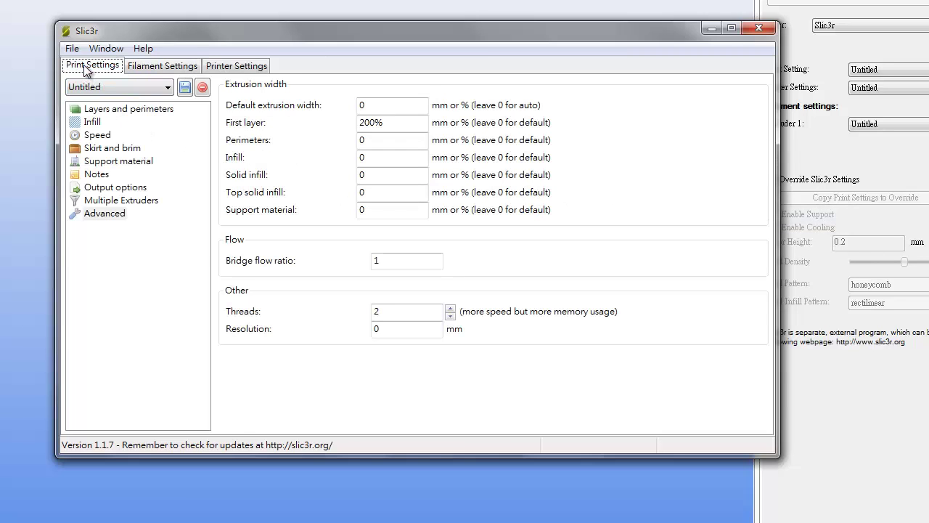
left_click(140, 115)
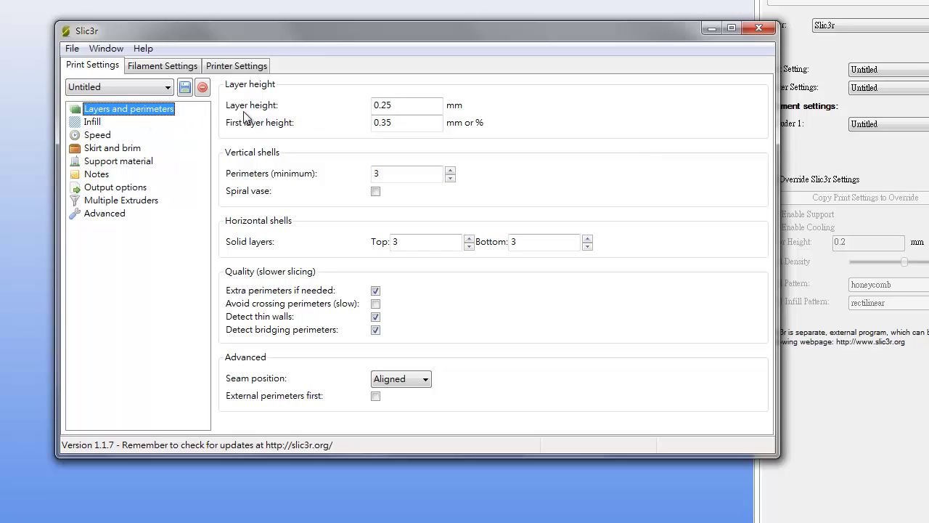
left_click(393, 105)
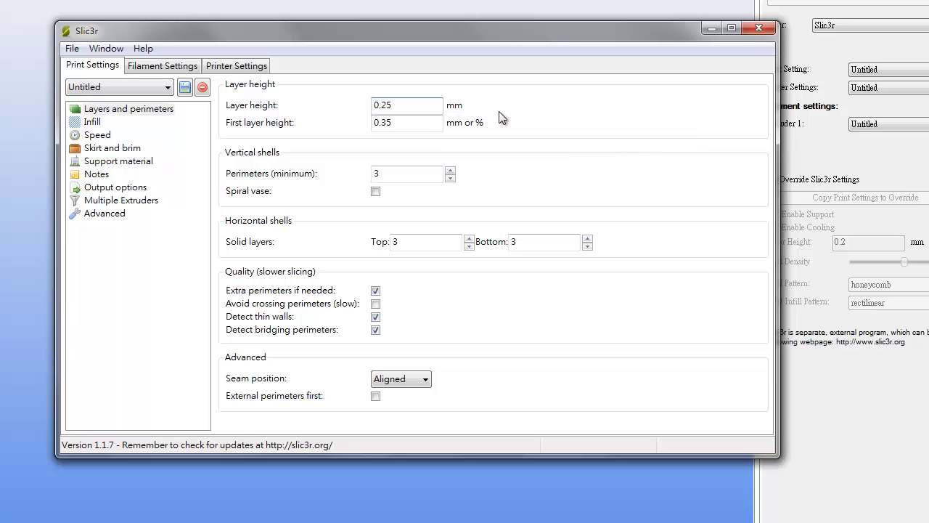
key("BackSpace")
Step: Review the print settings for infill, print speeds, and skirt and brim
left_click(95, 121)
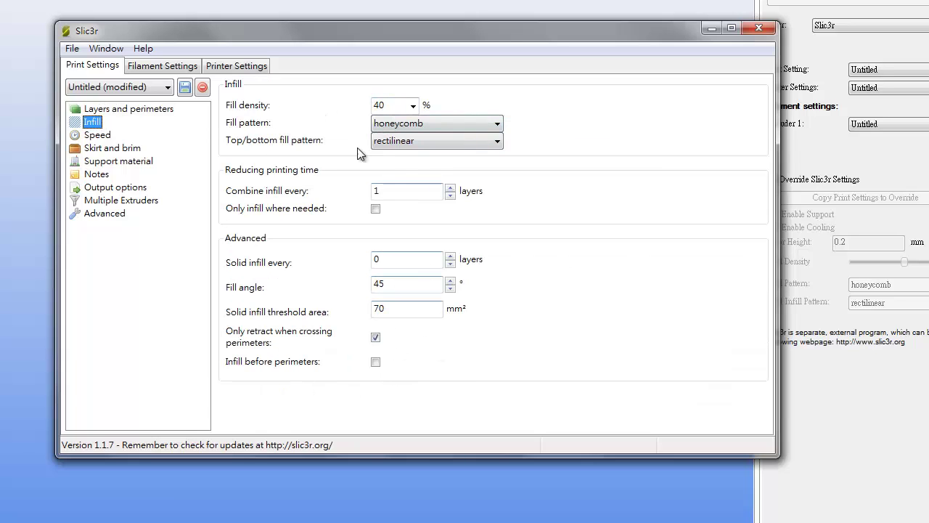
left_click(101, 138)
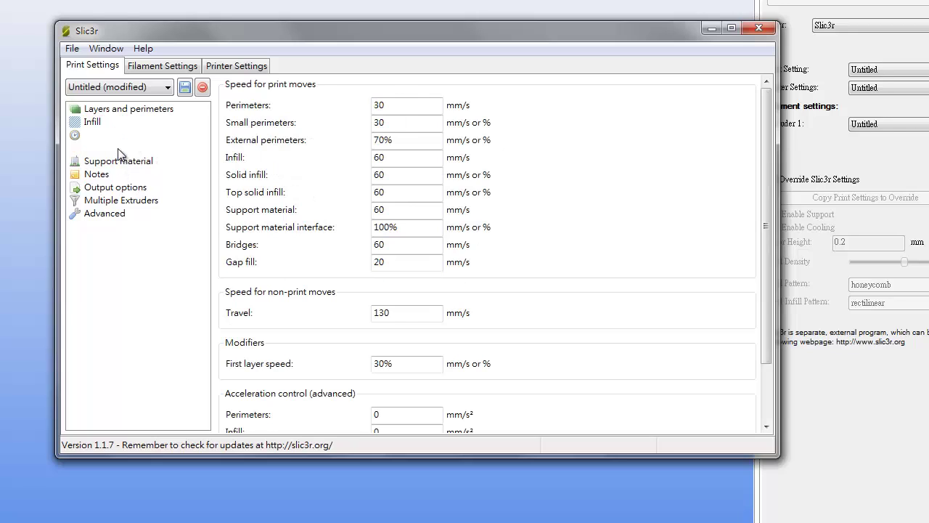
left_click(116, 149)
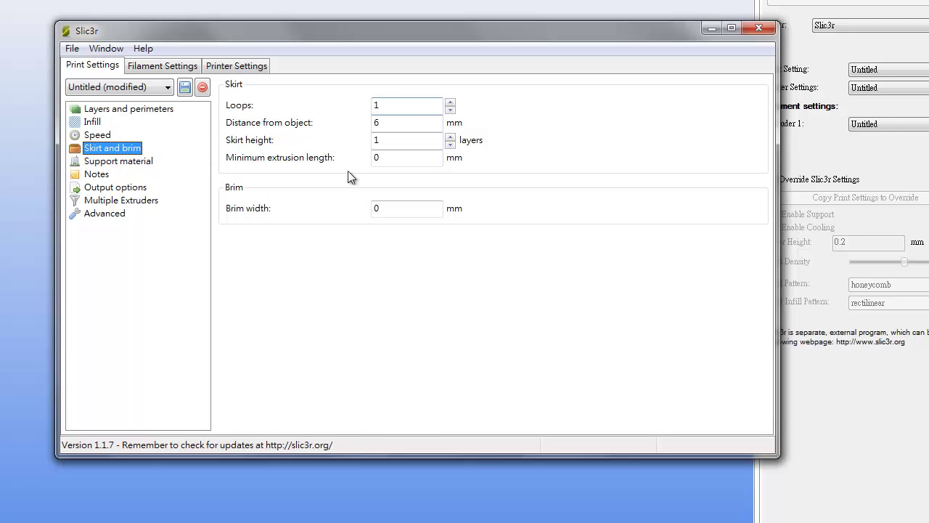
Step: Enable support material generation in the print settings and open the advanced extrusion width settings
left_click(109, 162)
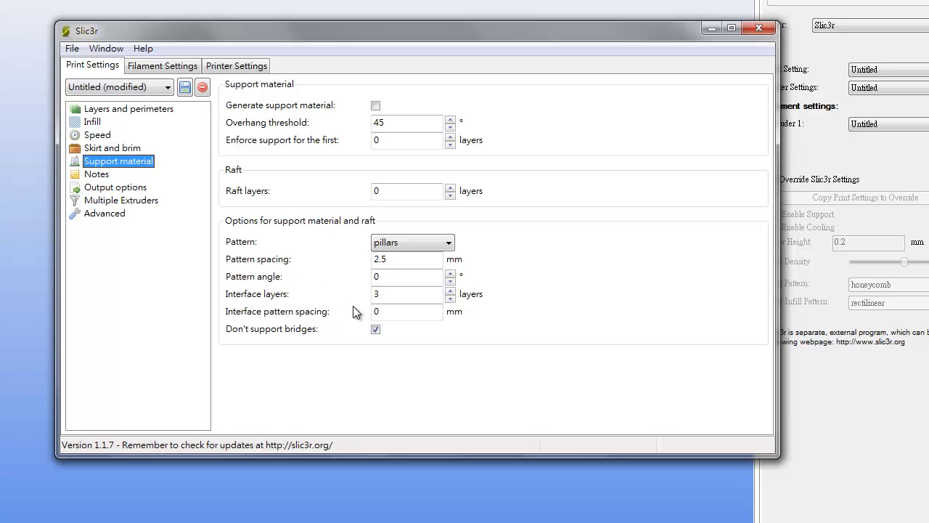
left_click(376, 106)
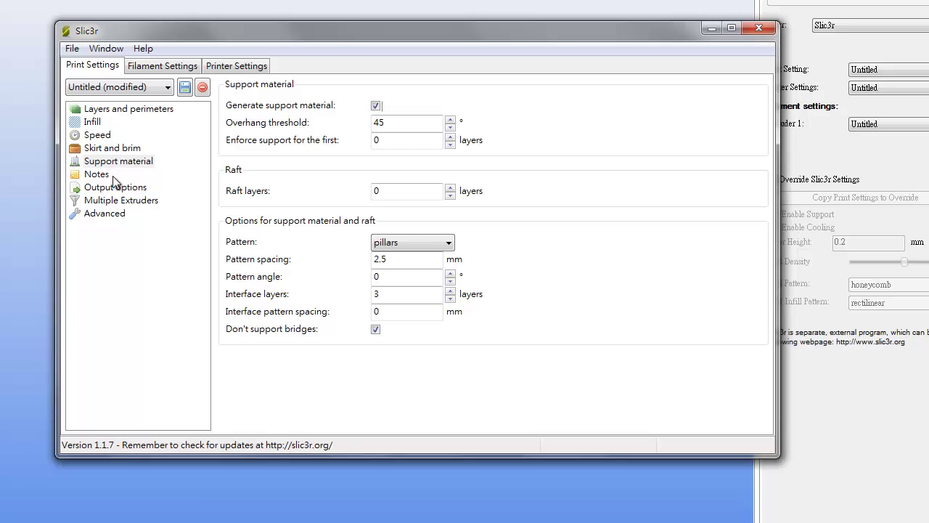
left_click(103, 212)
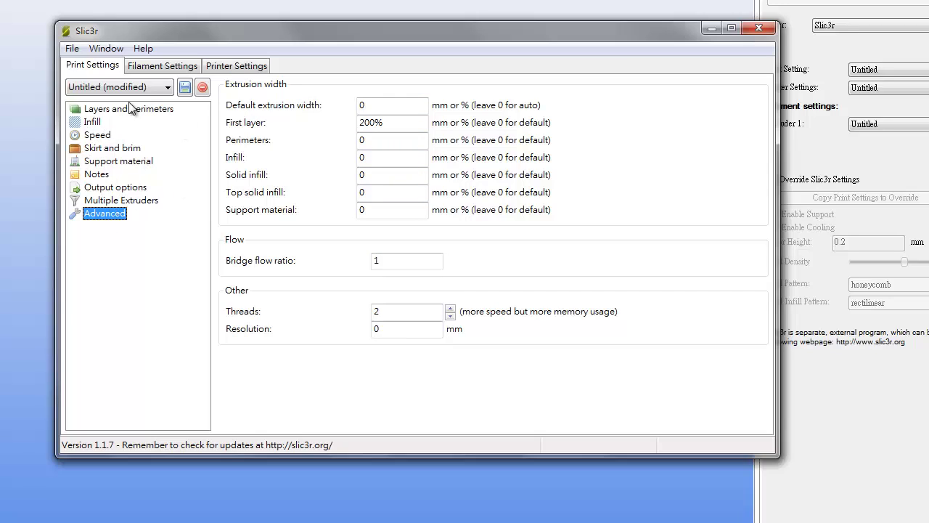
Step: Save the print settings preset as Untitled and minimise the Slic3r window to return to Repetier-Host
left_click(184, 87)
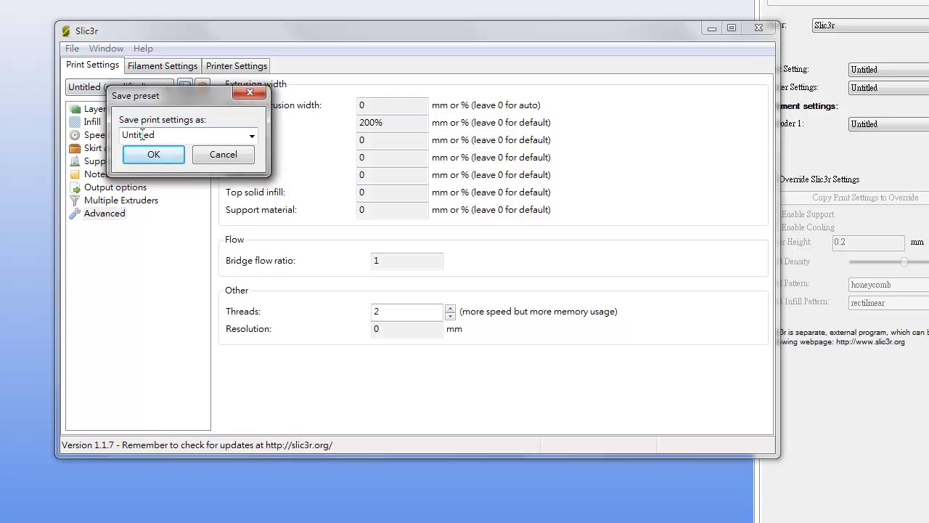
left_click(251, 136)
left_click(251, 137)
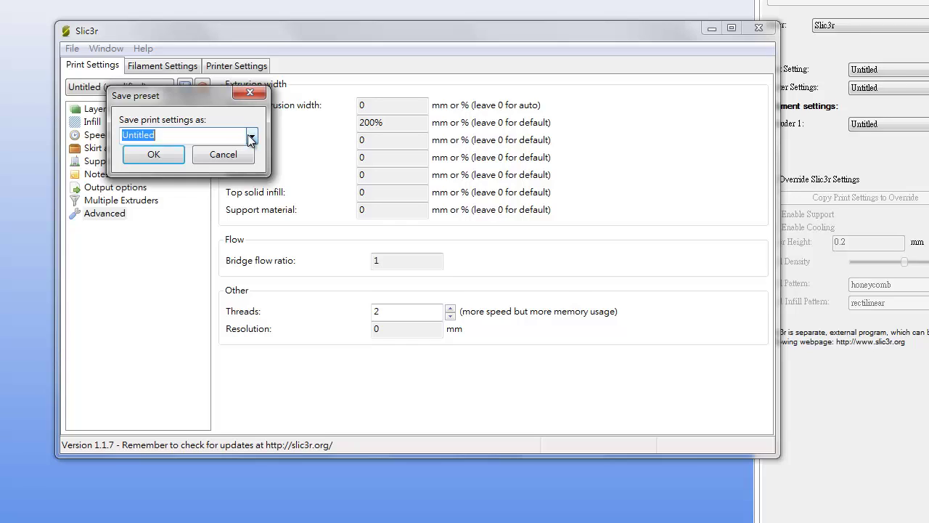
left_click_drag(170, 102, 257, 90)
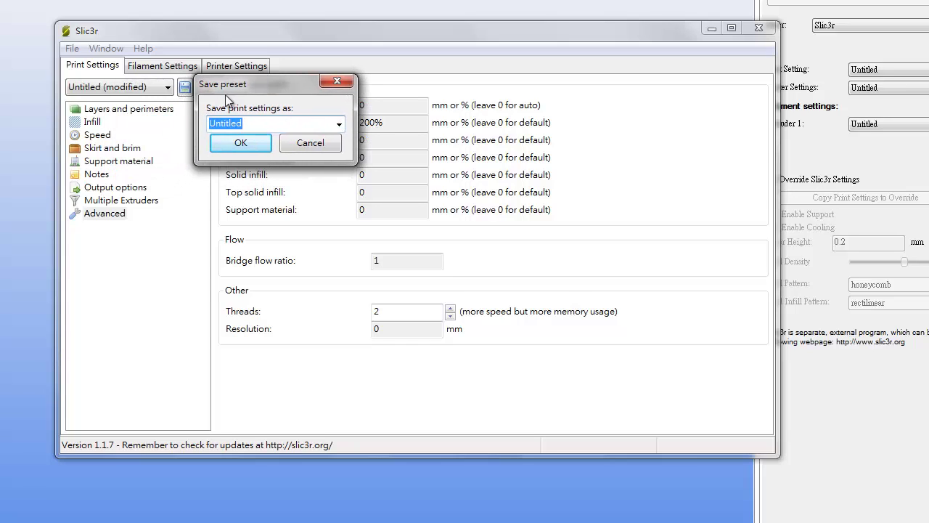
left_click(241, 143)
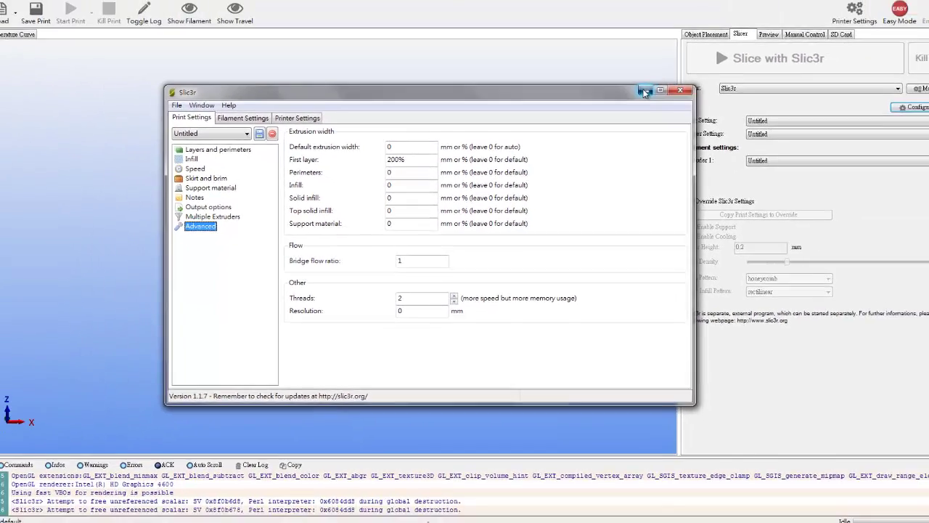
left_click(710, 28)
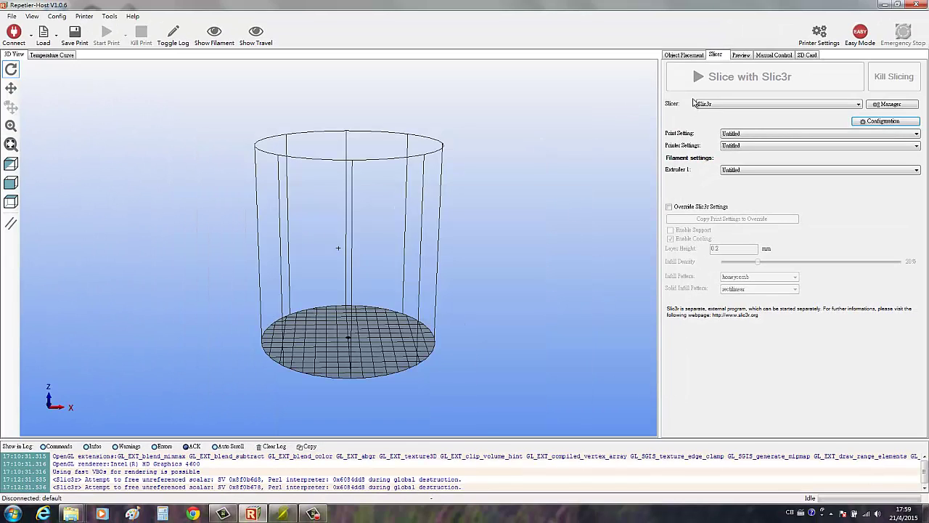
Step: Add the test1 STL file from 3DP-DeltaRobotI-Folder to the object placement
left_click(682, 55)
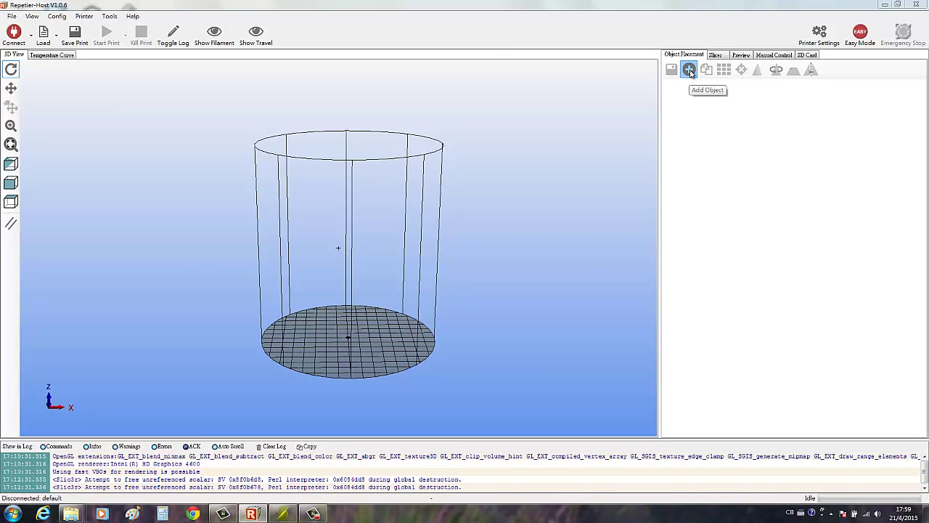
left_click(689, 70)
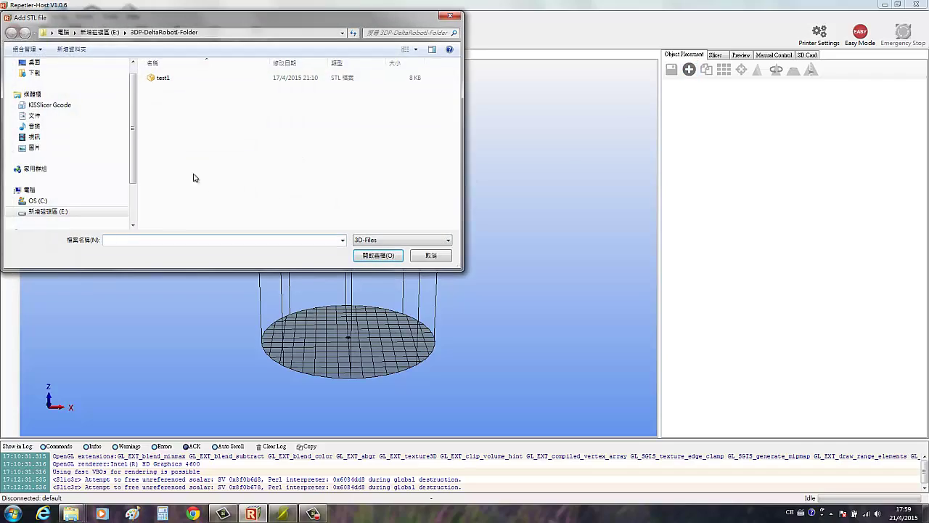
double_click(163, 77)
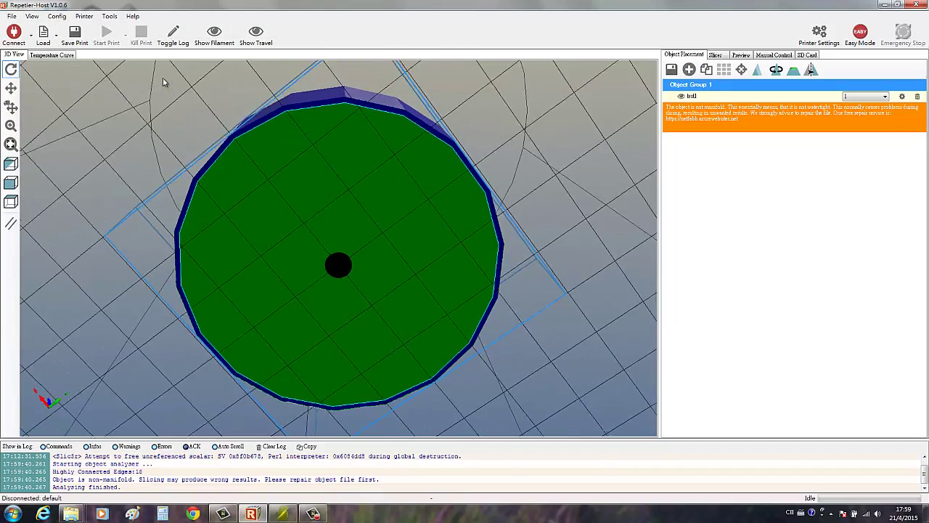
Step: Slice the placed ring model with Slic3r using the Untitled presets
left_click_drag(517, 245, 486, 246)
scroll(482, 251, "down", 5)
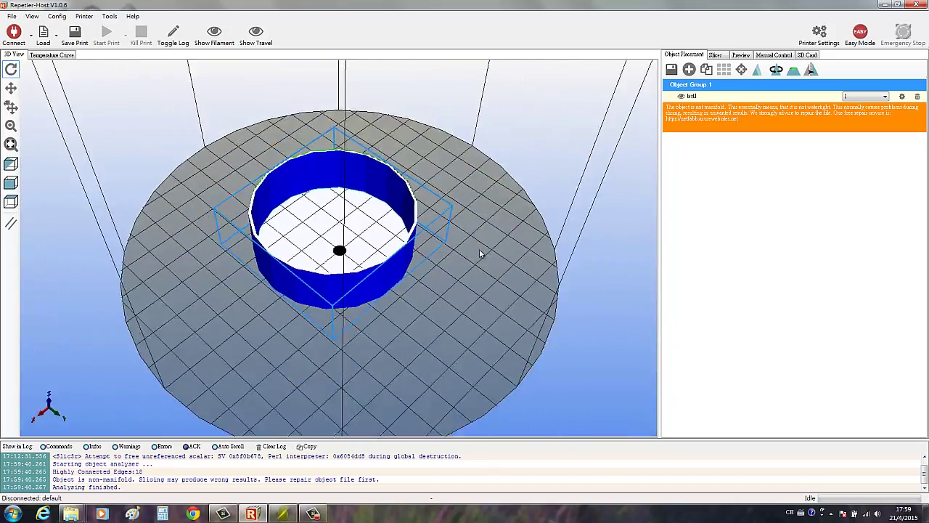
left_click_drag(431, 253, 350, 290)
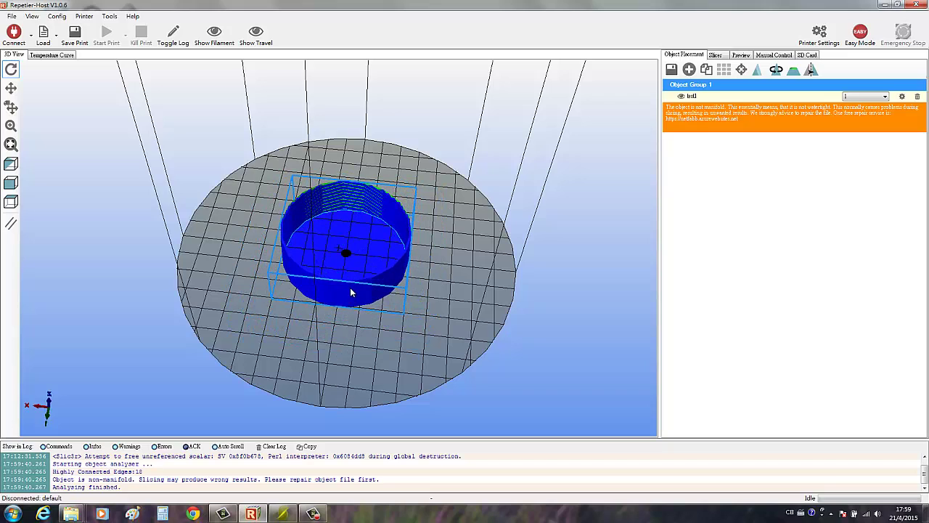
left_click(715, 55)
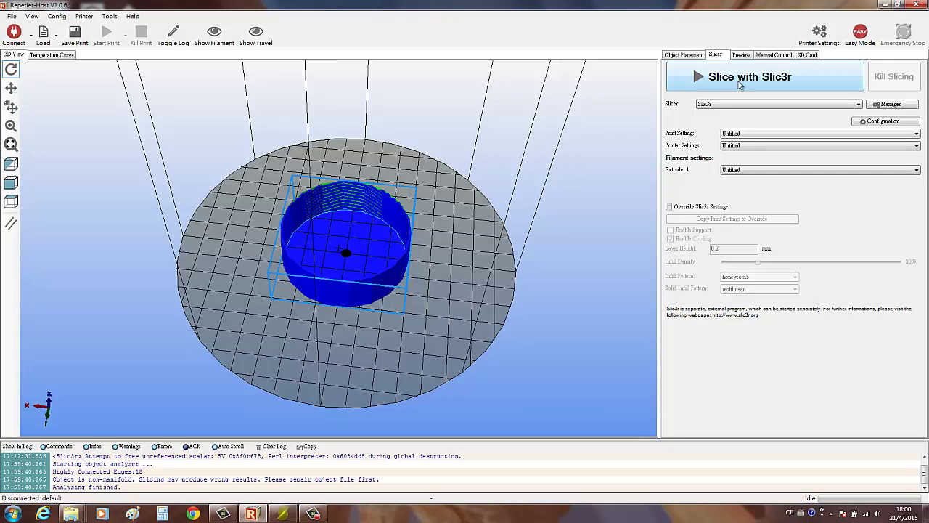
left_click(742, 80)
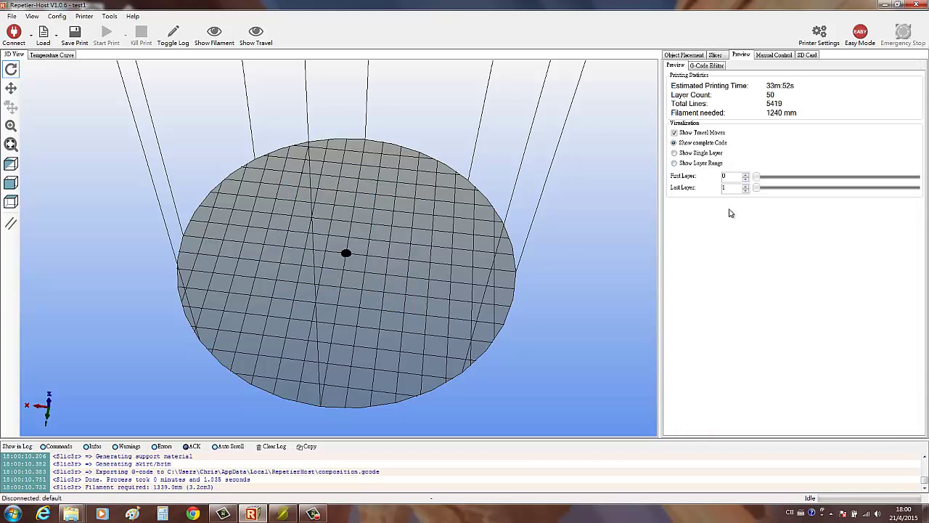
Step: Examine the sliced toolpath as a layer range, raising the last layer to 39 and then to 50
left_click_drag(385, 236, 407, 259)
scroll(407, 259, "up", 5)
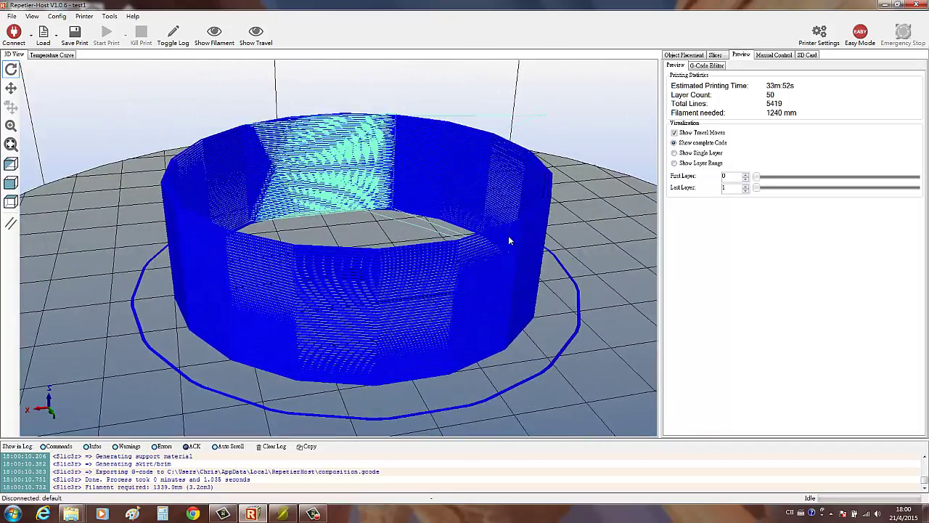
scroll(602, 162, "down", 2)
scroll(541, 238, "up", 2)
scroll(541, 238, "up", 3)
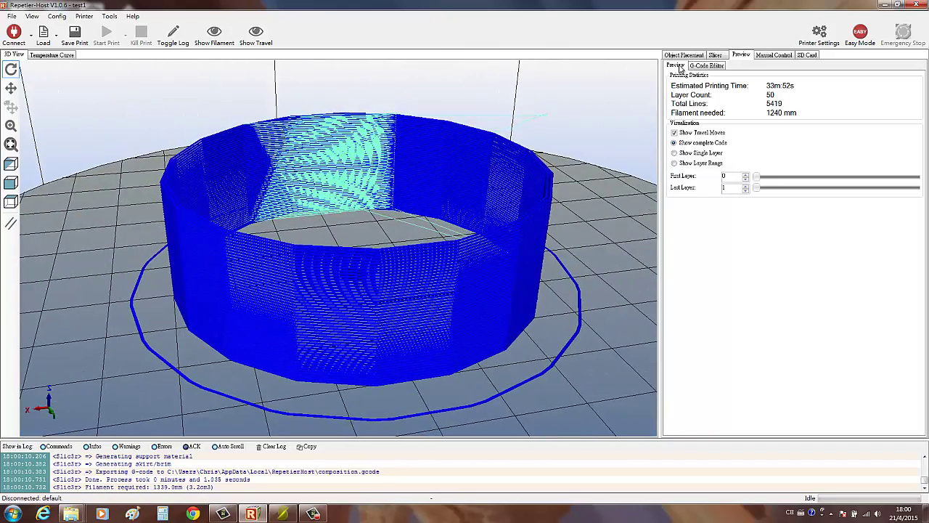
left_click(675, 163)
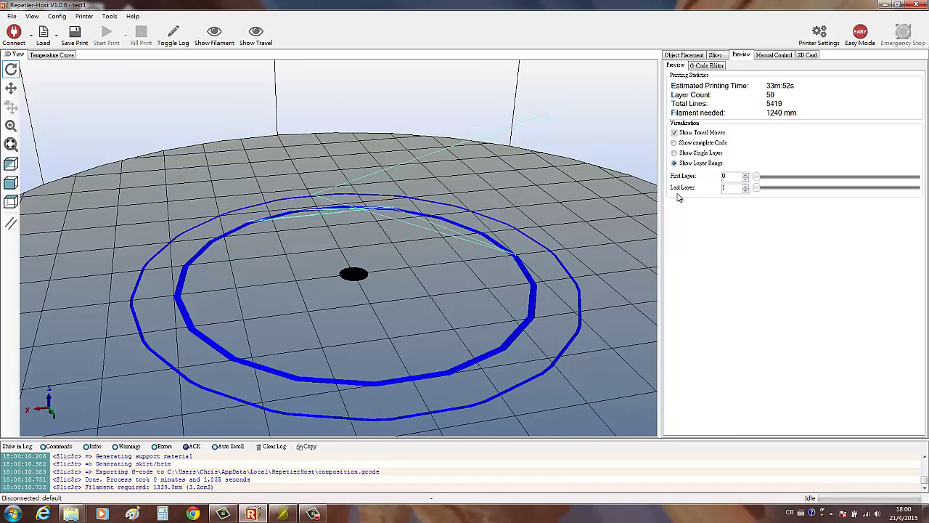
left_click(744, 191)
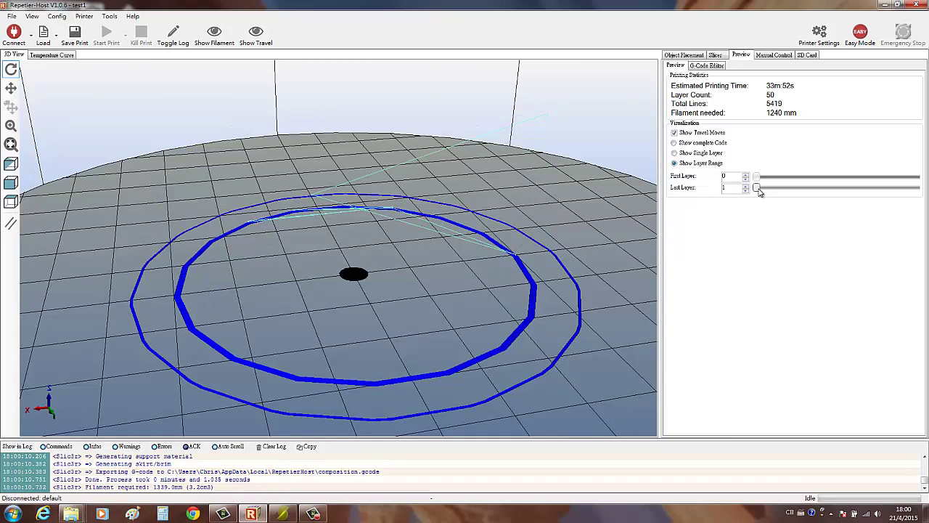
left_click_drag(762, 189, 880, 186)
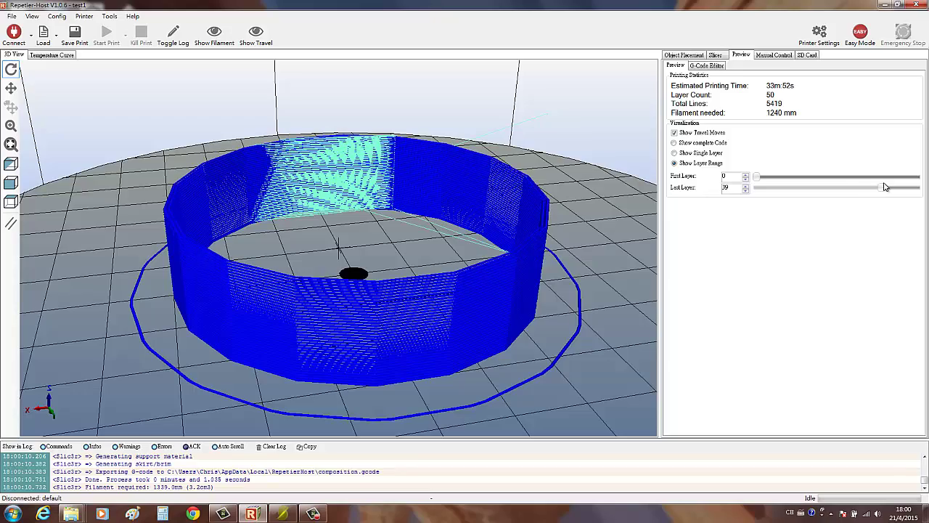
left_click_drag(612, 210, 796, 220)
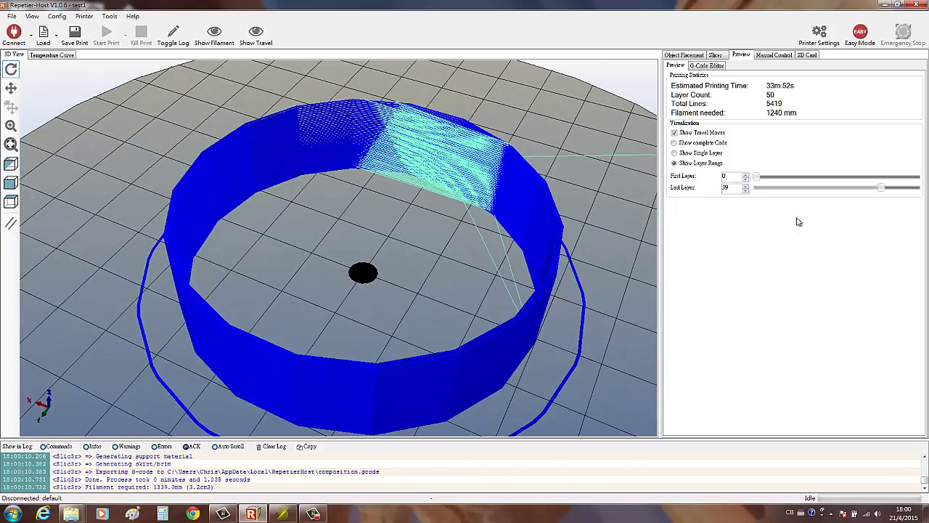
left_click_drag(882, 190, 925, 191)
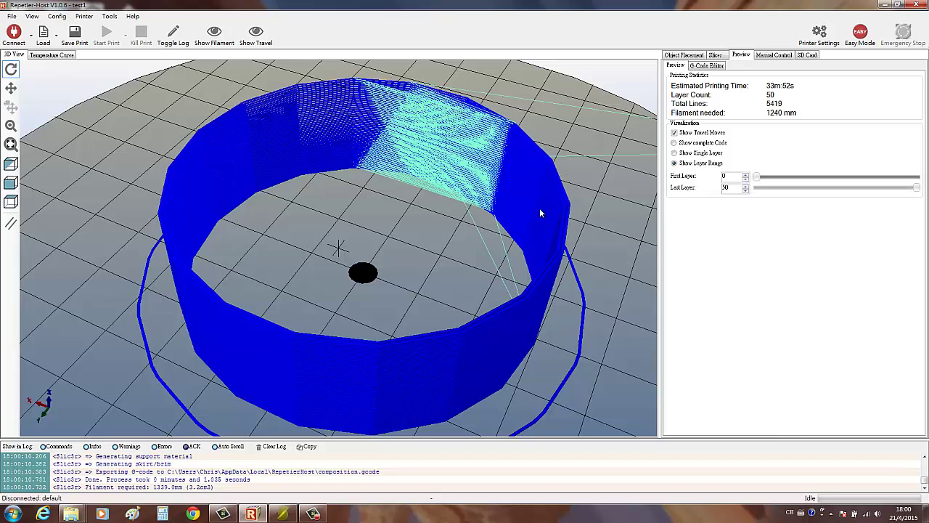